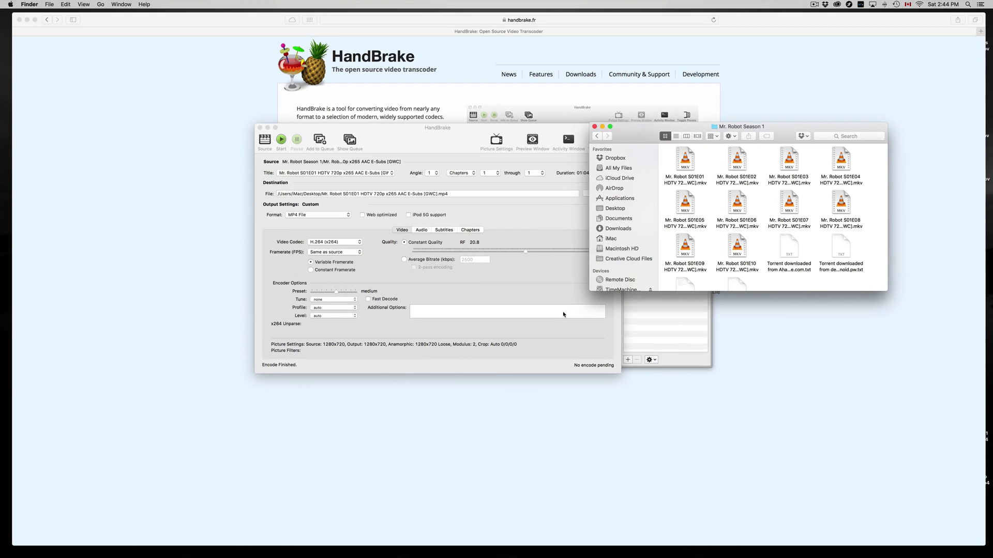
Rearrange the windows so HandBrake's encoder window sits over the Mr. Robot Season 1 folder window.
drag(645, 129, 663, 190)
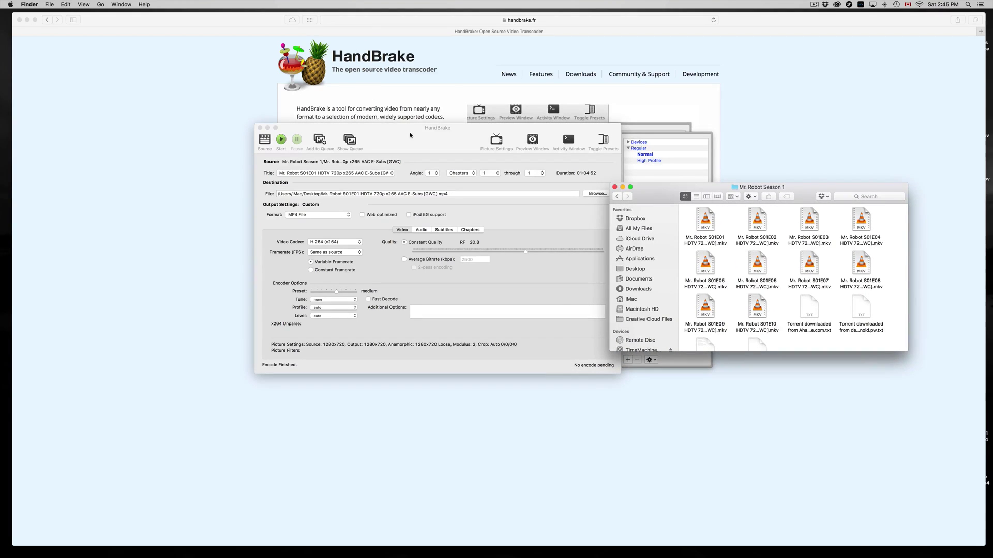
drag(411, 137, 322, 159)
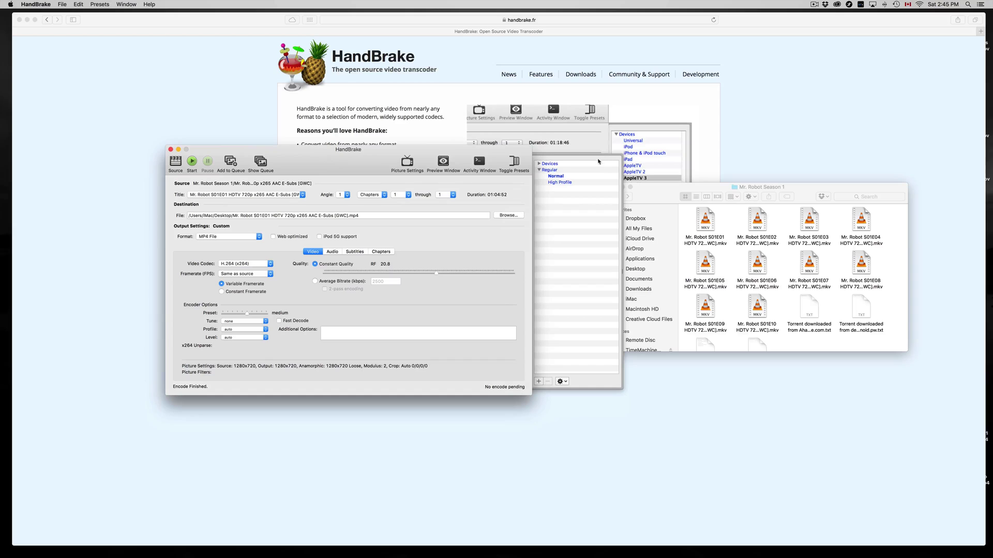
drag(655, 196, 694, 166)
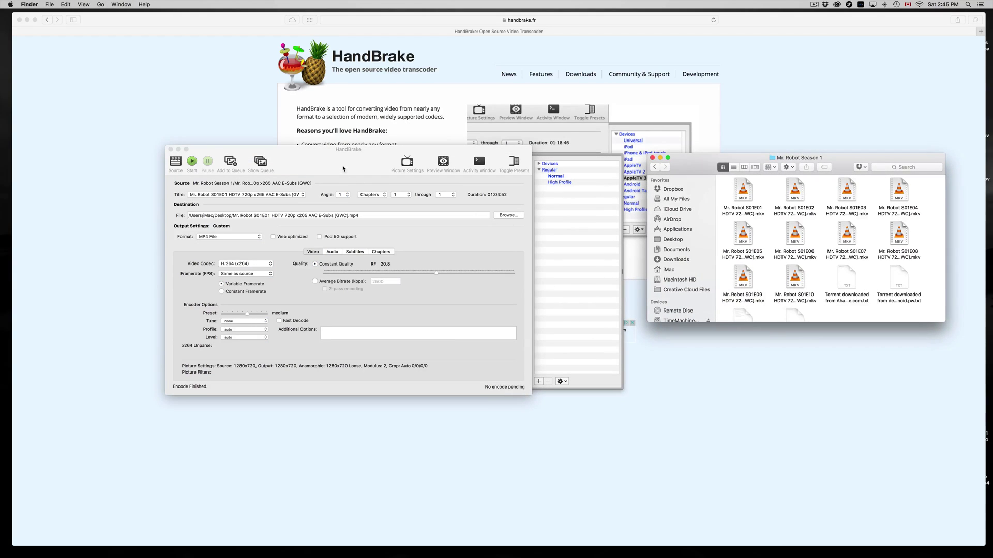
drag(343, 168, 378, 176)
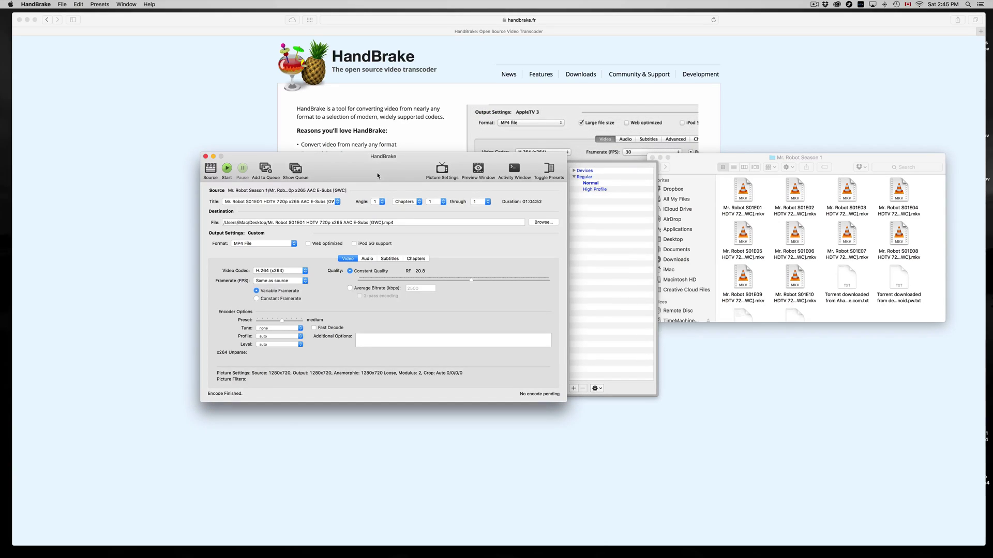
drag(699, 163, 659, 195)
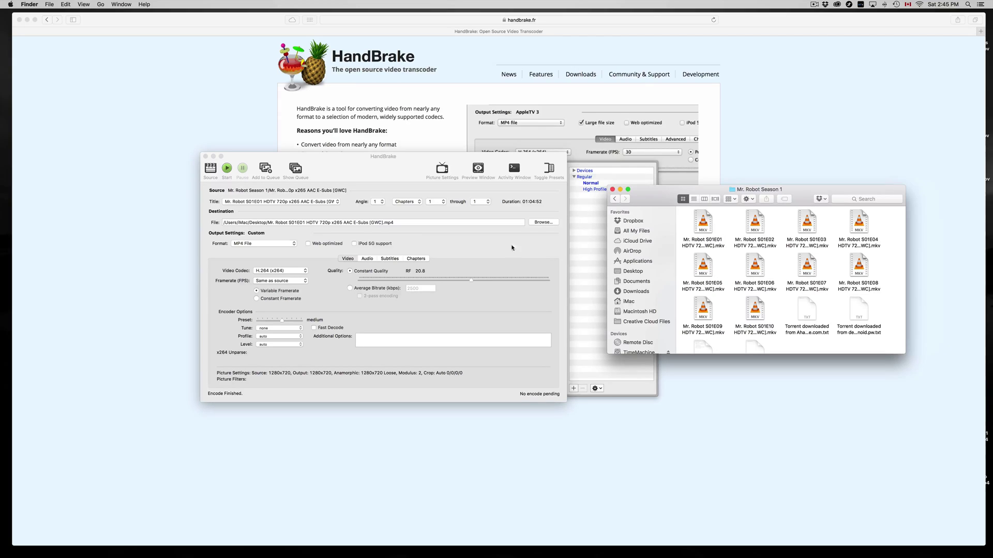
drag(273, 192, 321, 237)
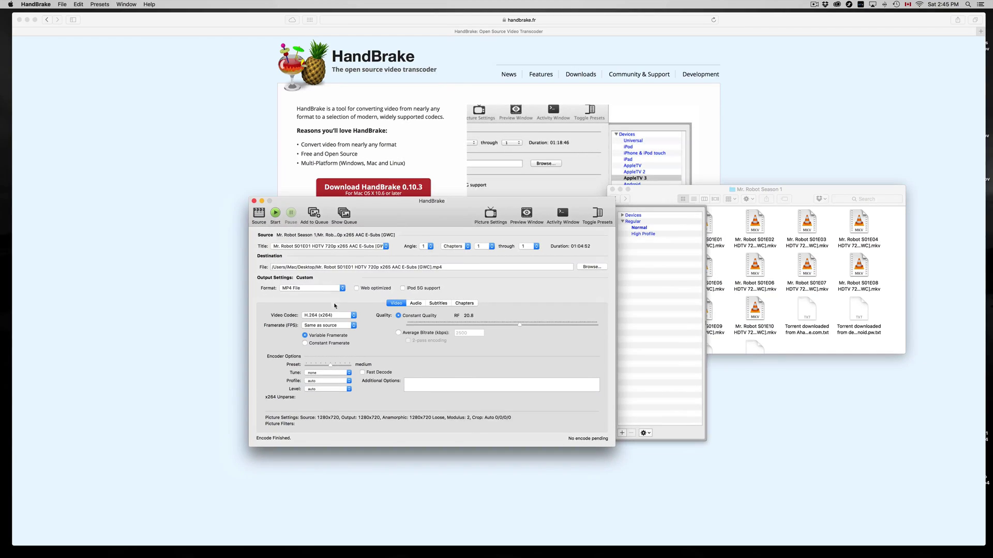
Try MKV as the output container, then set it back to MP4.
click(344, 288)
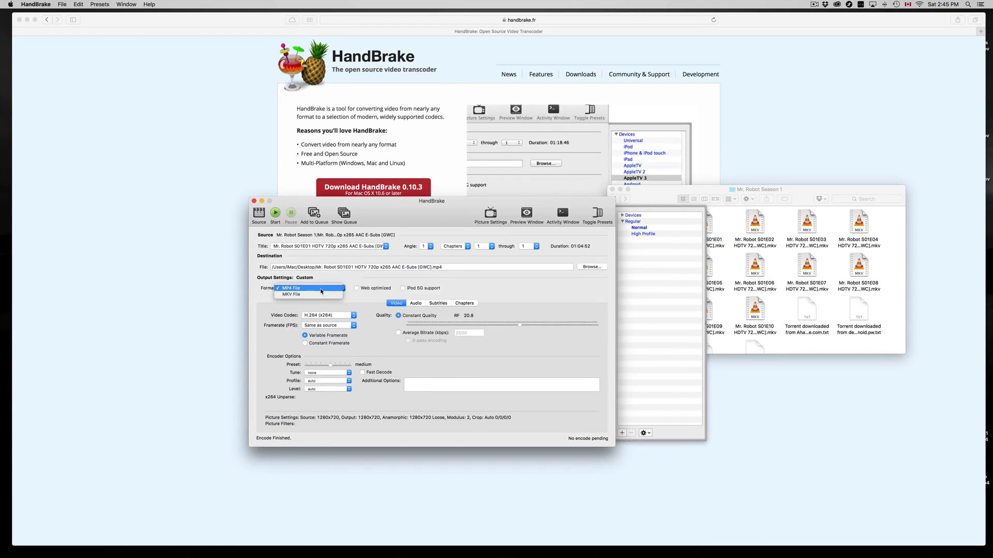
click(337, 289)
click(337, 290)
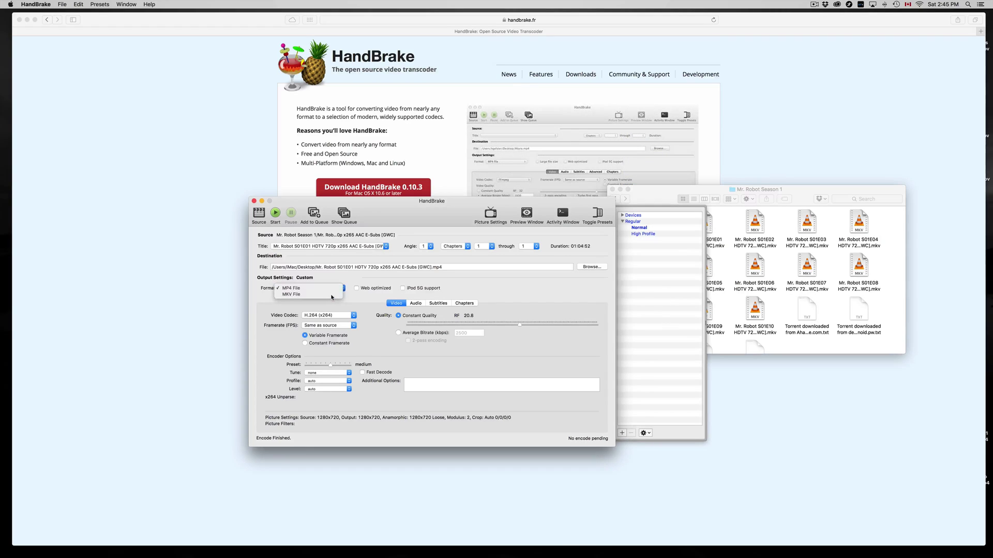
click(335, 294)
click(335, 291)
click(332, 282)
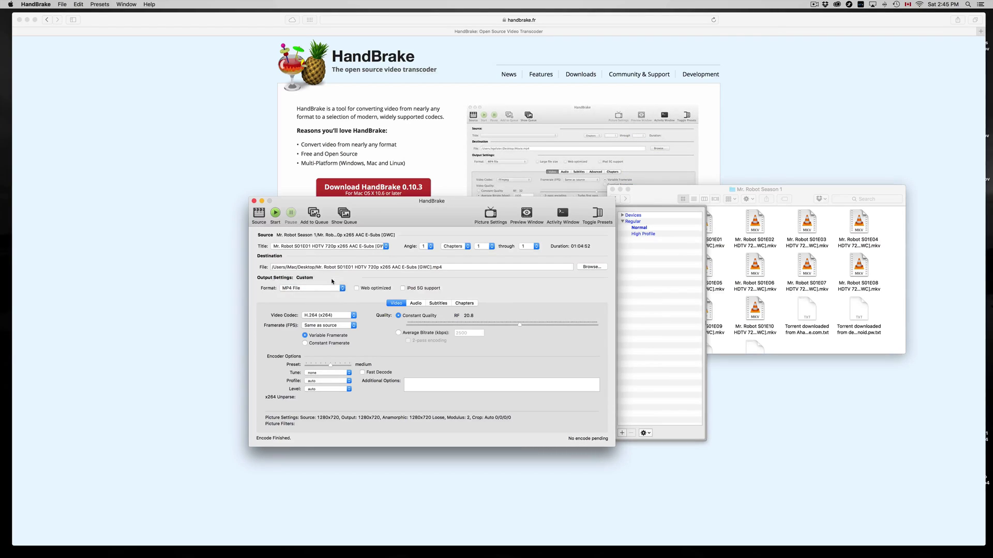
Load S01E02 from the Mr. Robot Season 1 folder as the source and add it to the queue.
click(259, 213)
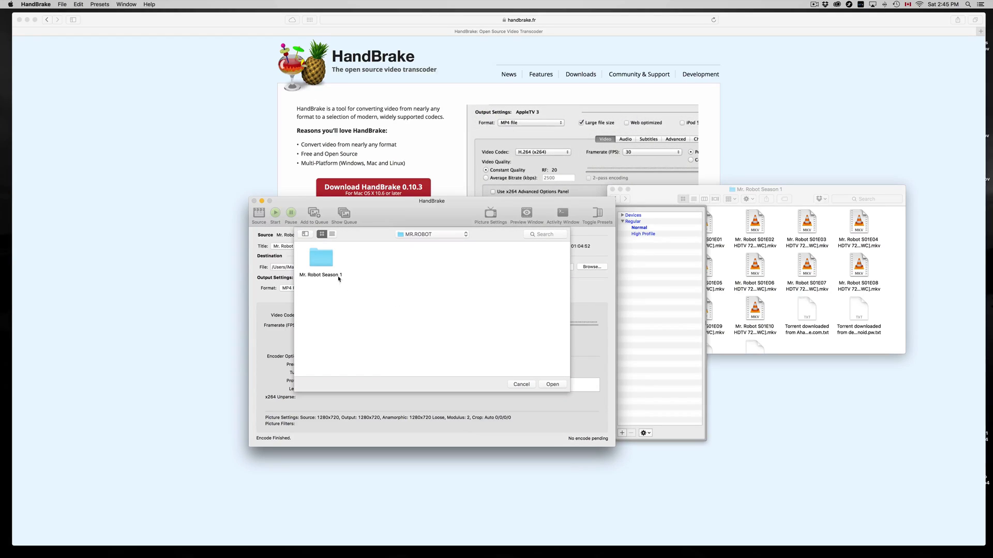
click(325, 264)
double_click(328, 258)
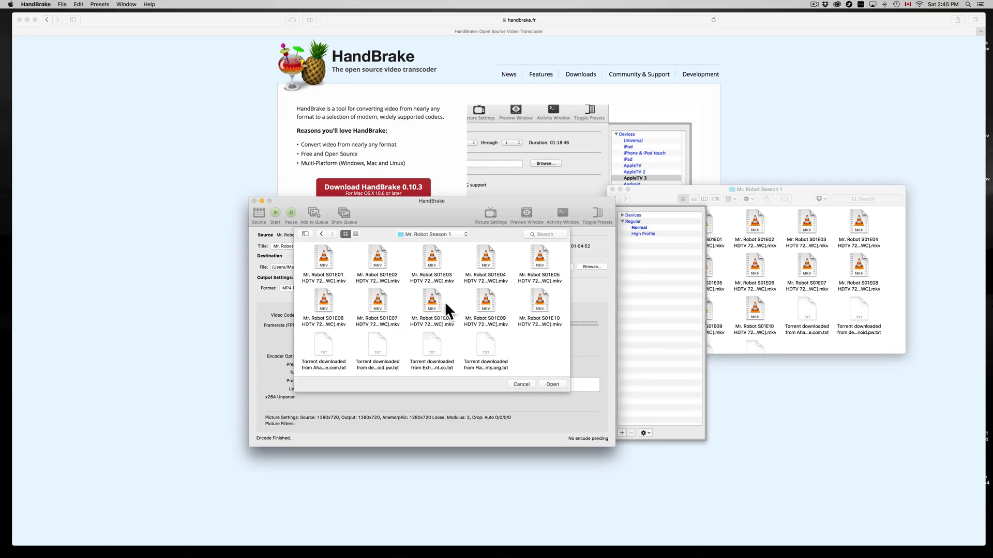
click(321, 265)
drag(562, 243, 345, 314)
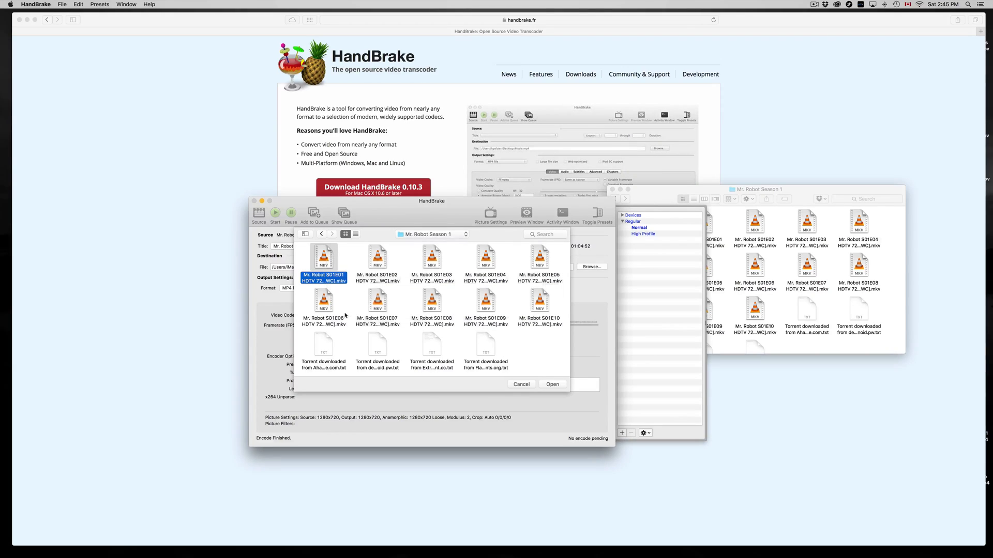
drag(558, 259, 391, 298)
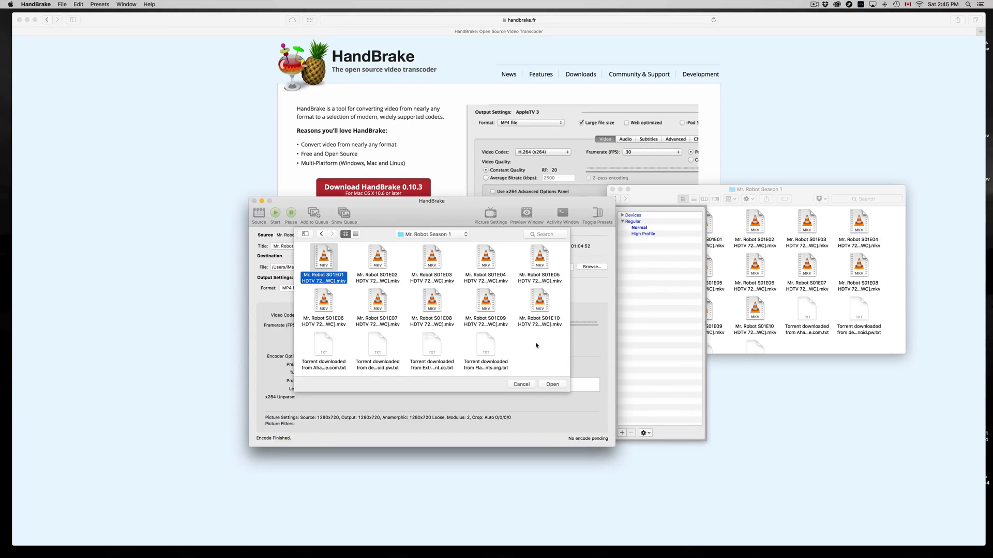
click(360, 289)
click(385, 277)
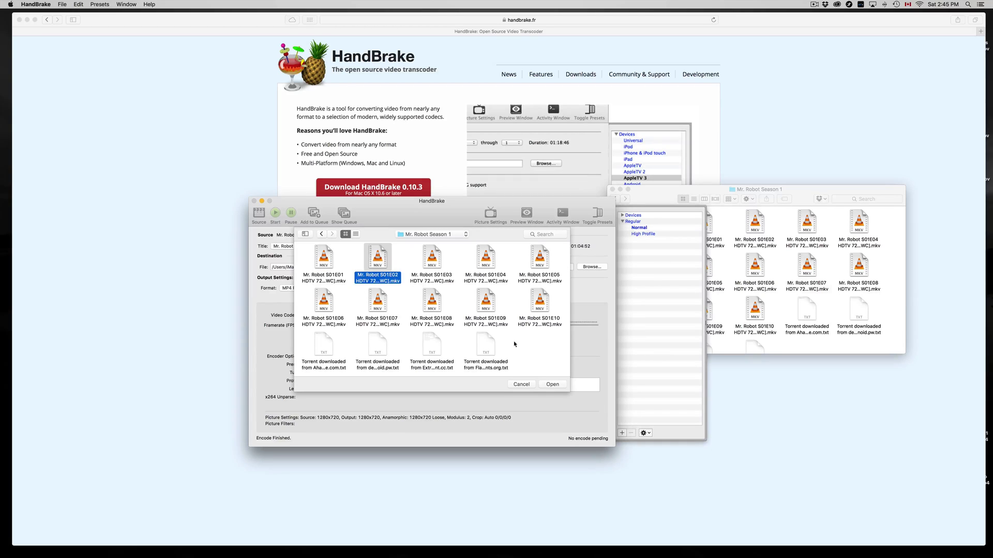
click(552, 384)
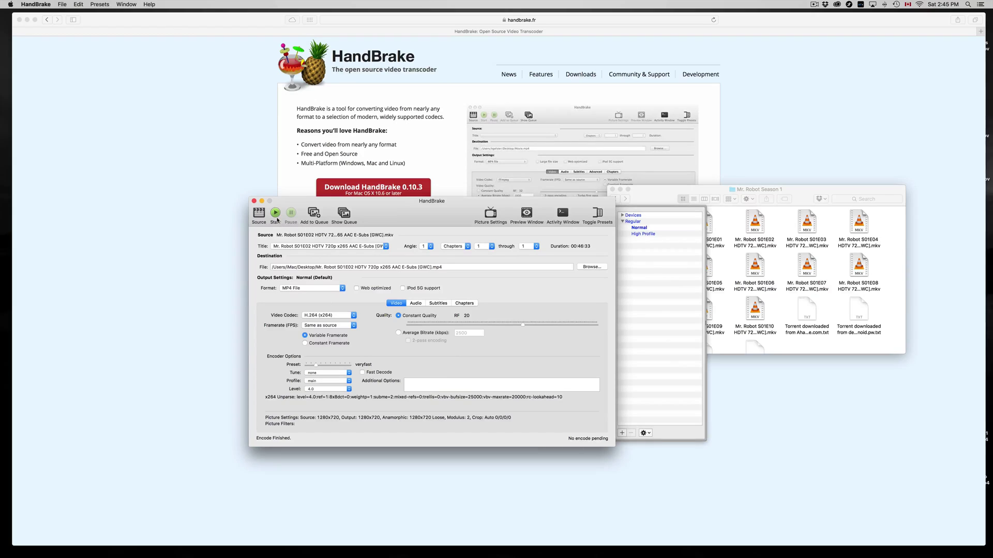
click(314, 214)
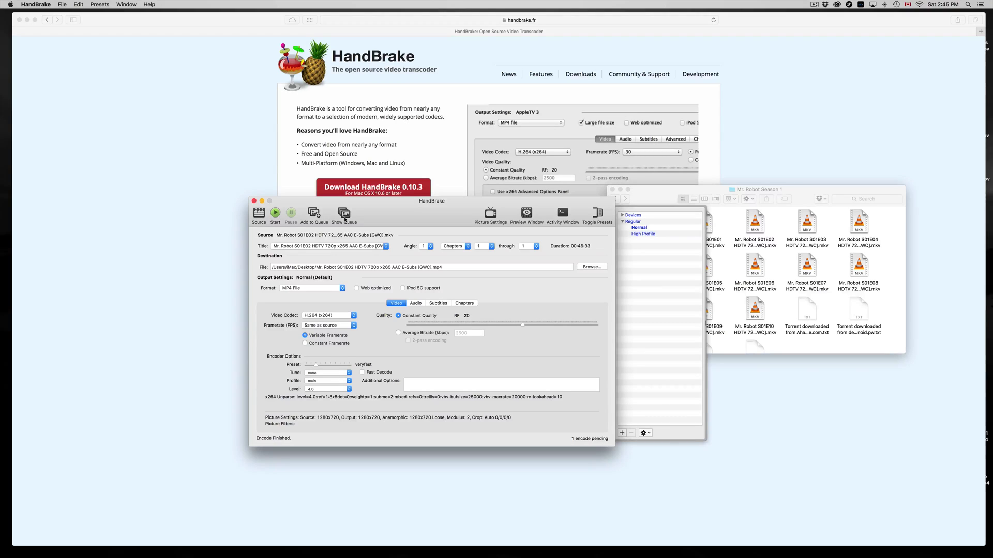
Open the queue list, move it aside, and queue episodes S01E03 and S01E04.
click(344, 214)
drag(647, 65, 637, 211)
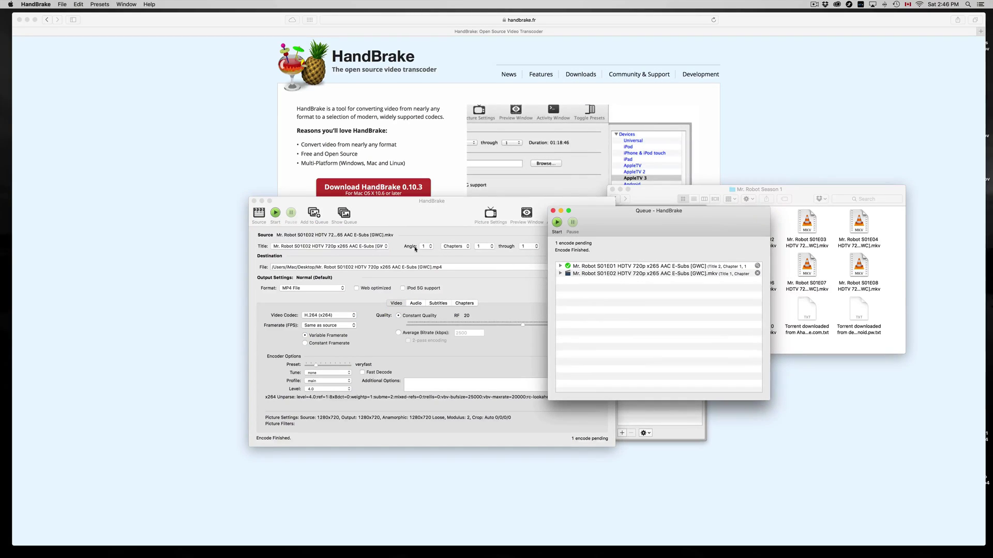
click(264, 224)
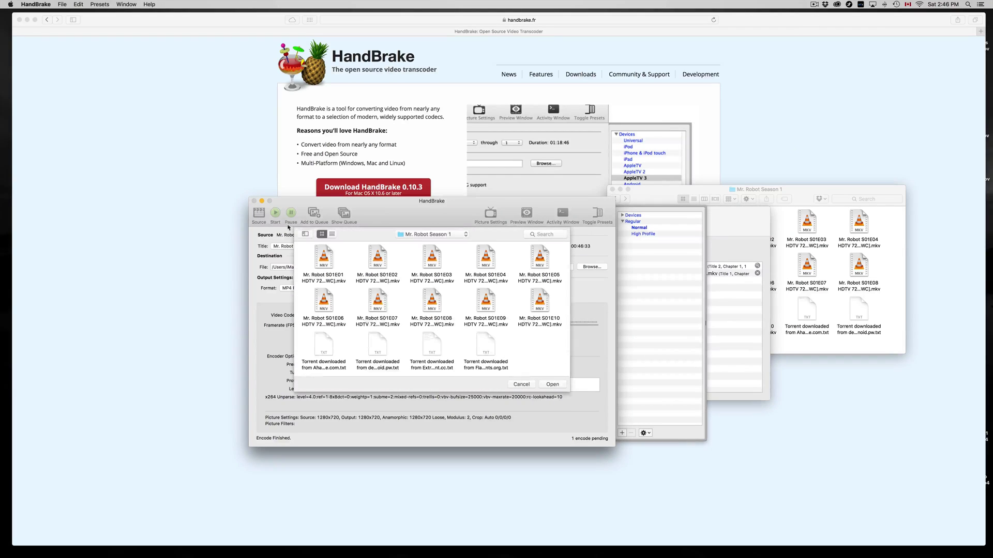
click(432, 259)
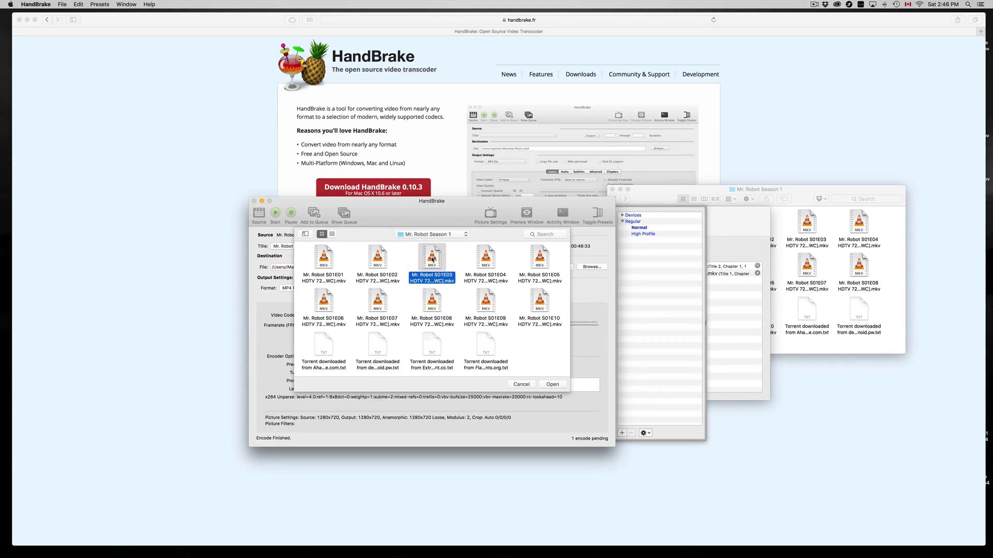
click(553, 384)
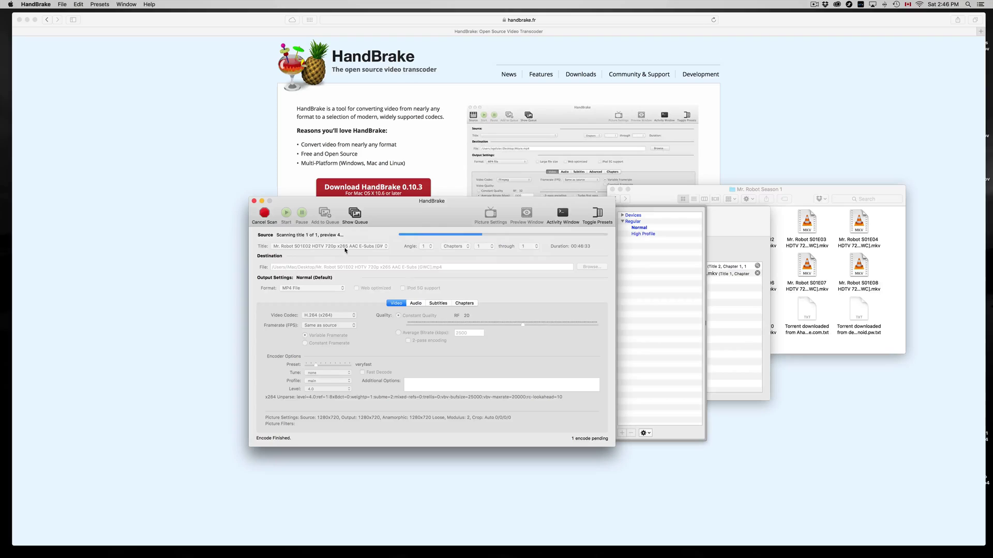
click(317, 217)
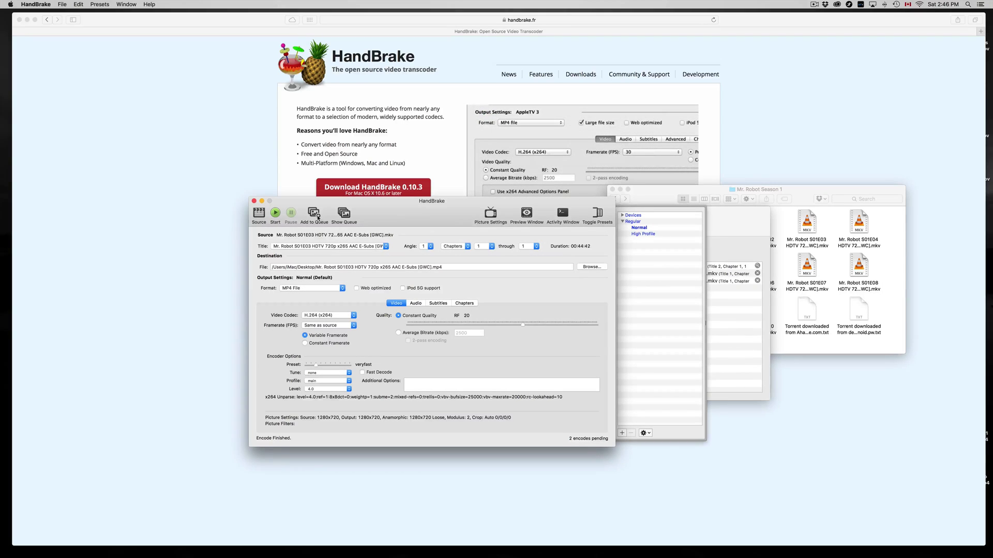
click(259, 216)
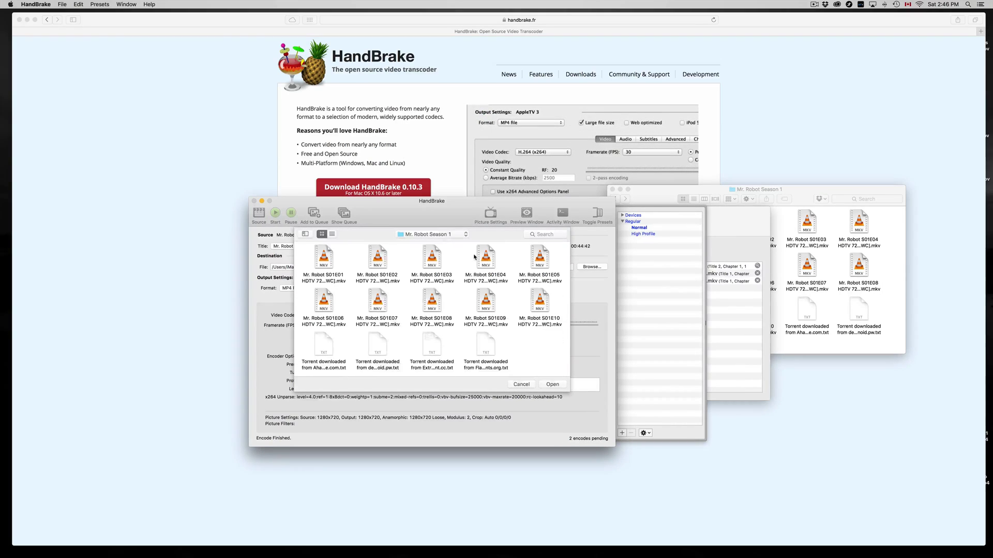
double_click(486, 258)
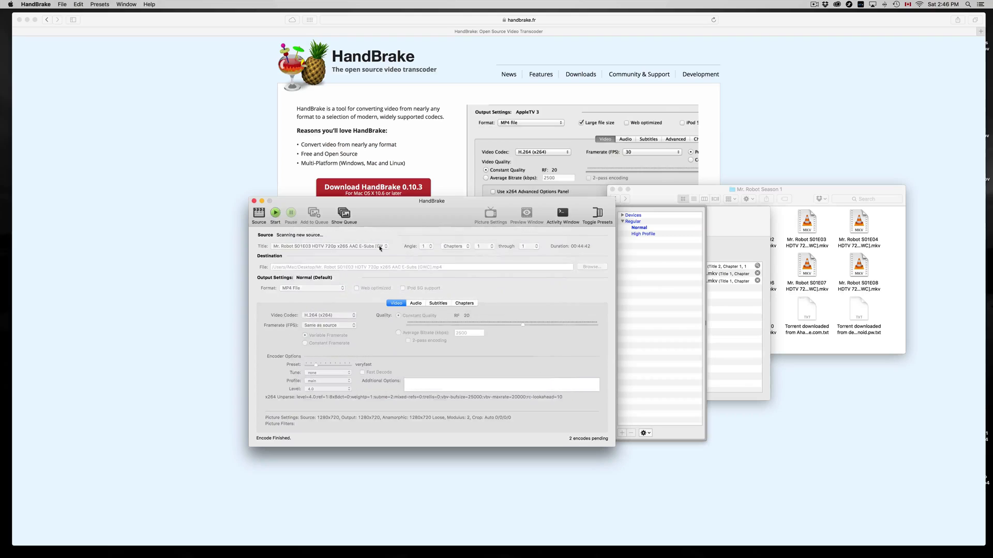
click(319, 217)
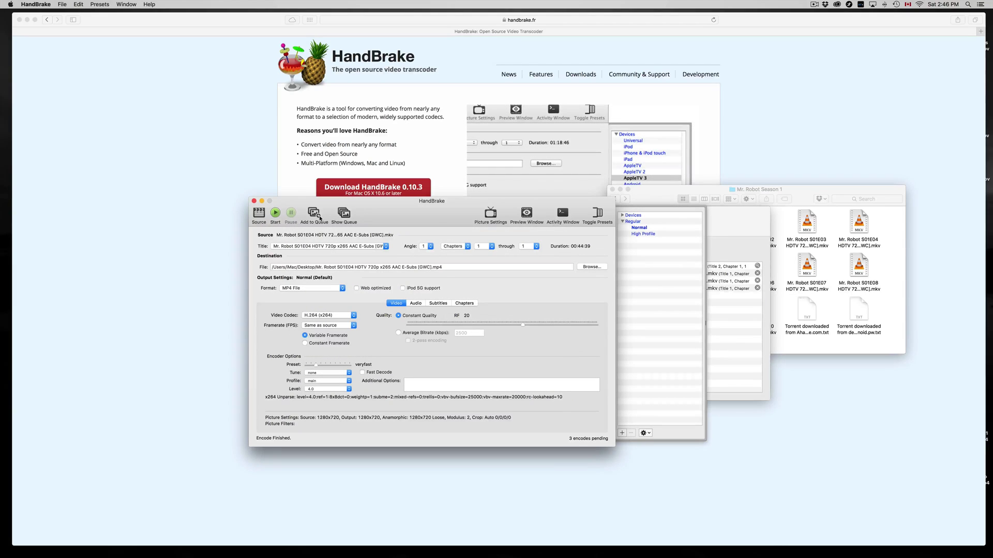
Load and queue episodes S01E05 and S01E06, moving the queue list aside.
click(261, 217)
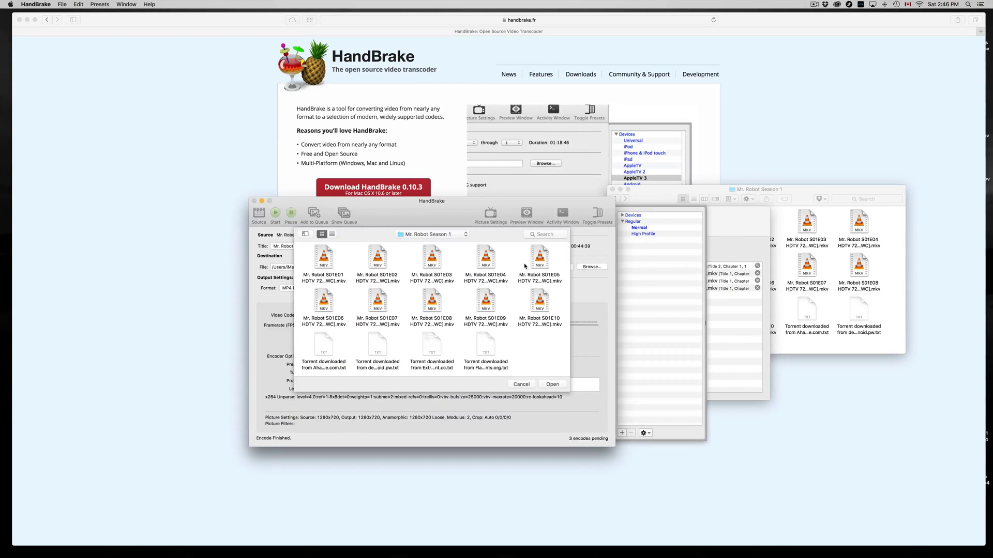
click(537, 260)
click(553, 384)
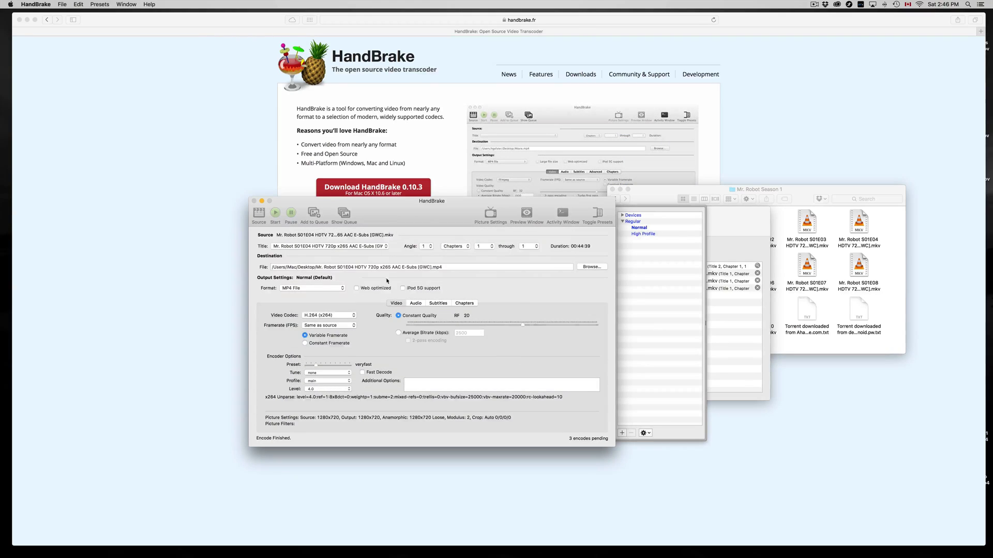
click(320, 218)
click(343, 214)
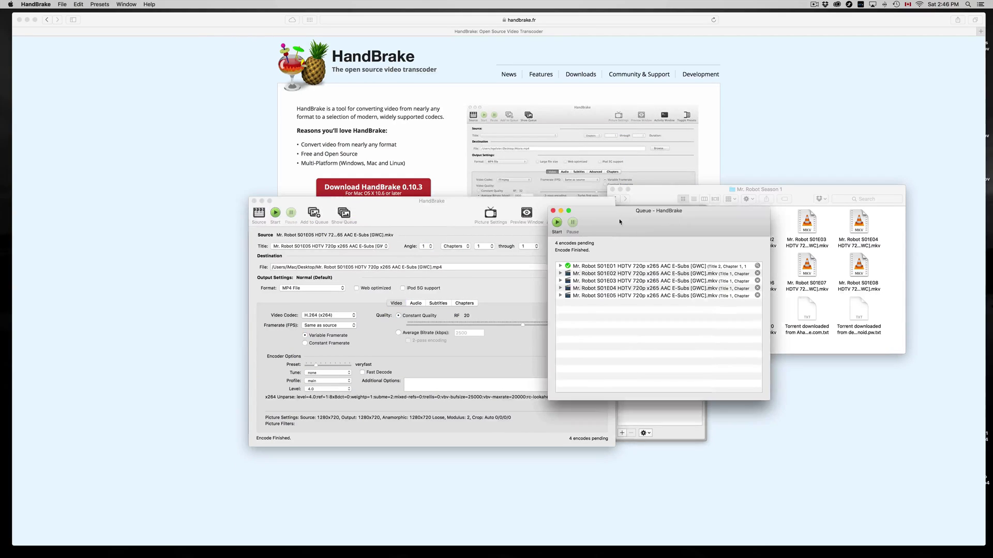
drag(619, 222, 694, 135)
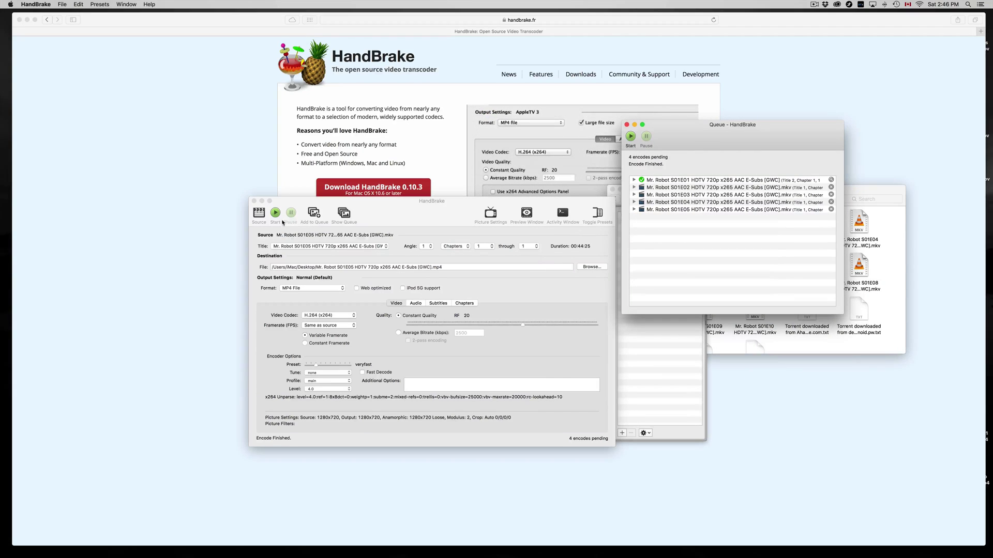
click(258, 214)
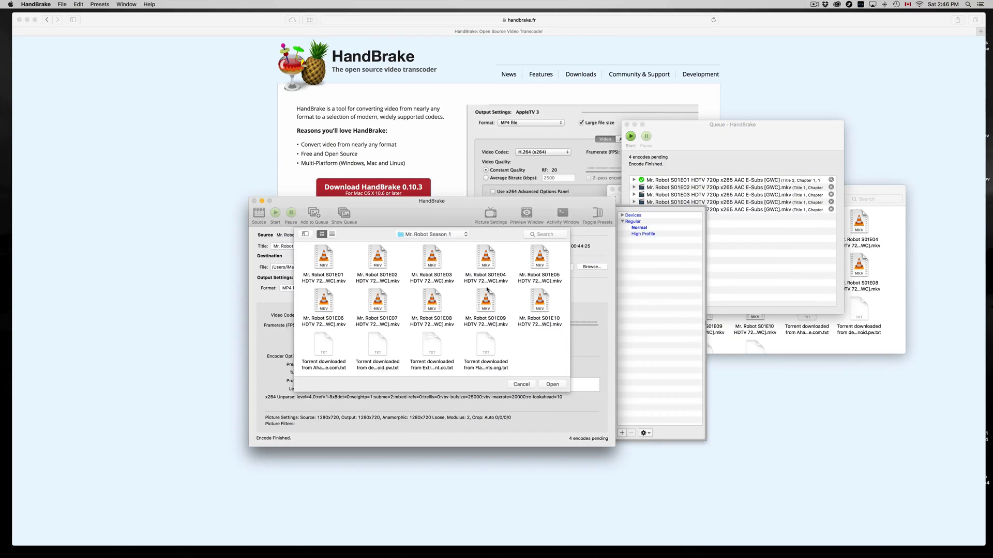
click(302, 307)
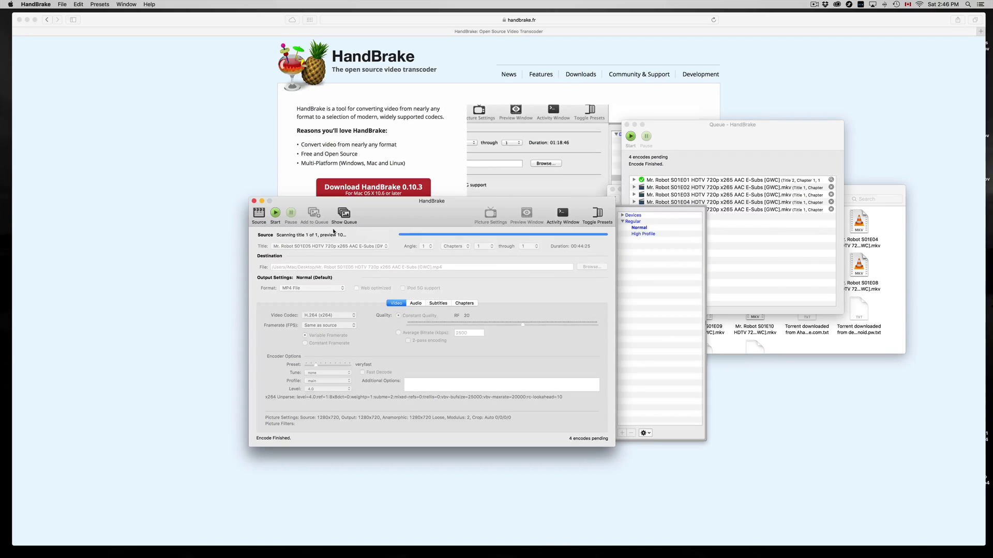
click(314, 214)
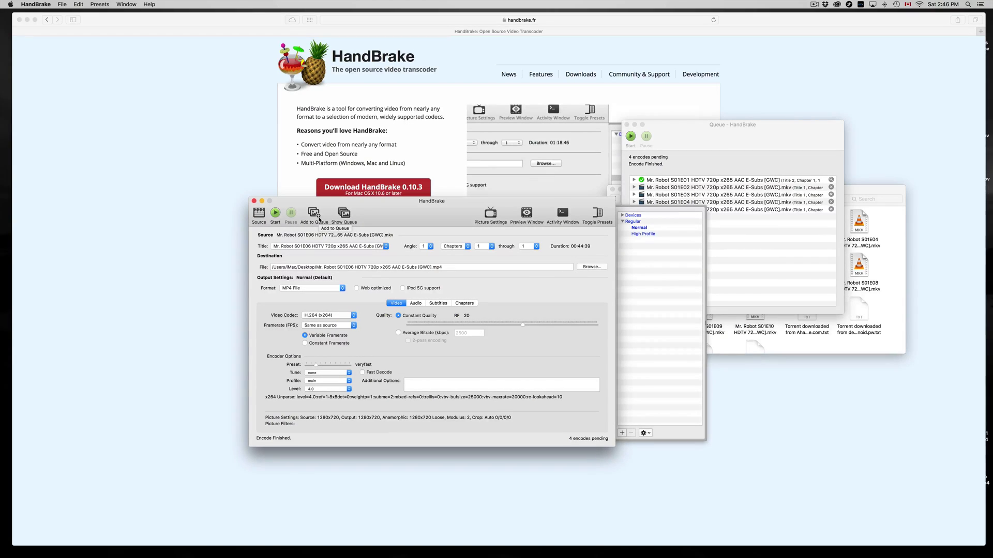
Load S01E07 as the source and add it to the queue.
click(259, 214)
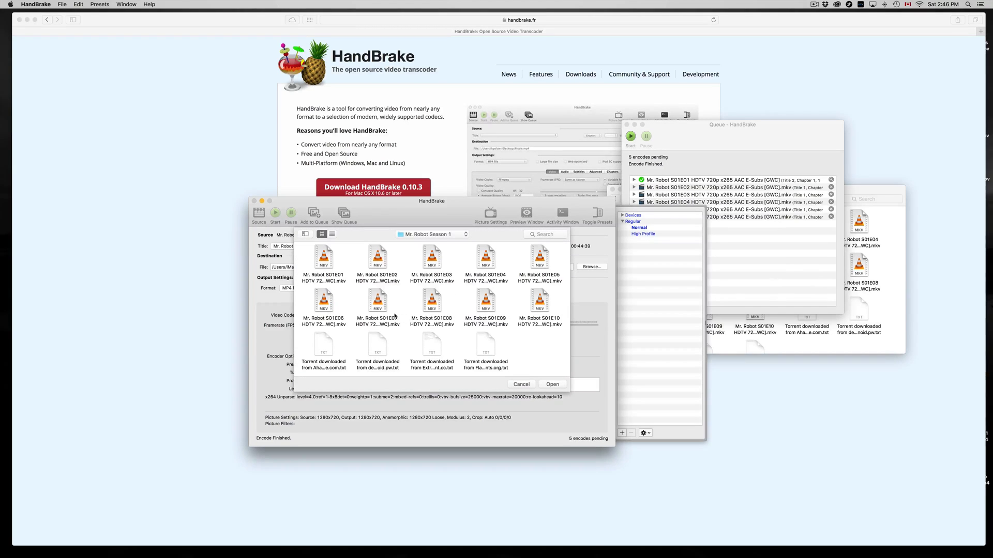
drag(699, 141, 718, 147)
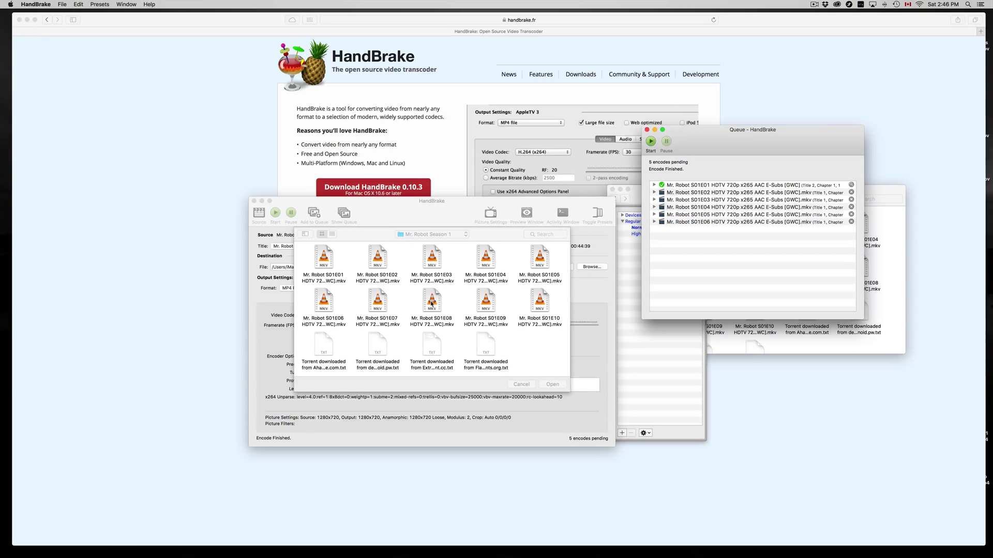
click(372, 309)
click(551, 384)
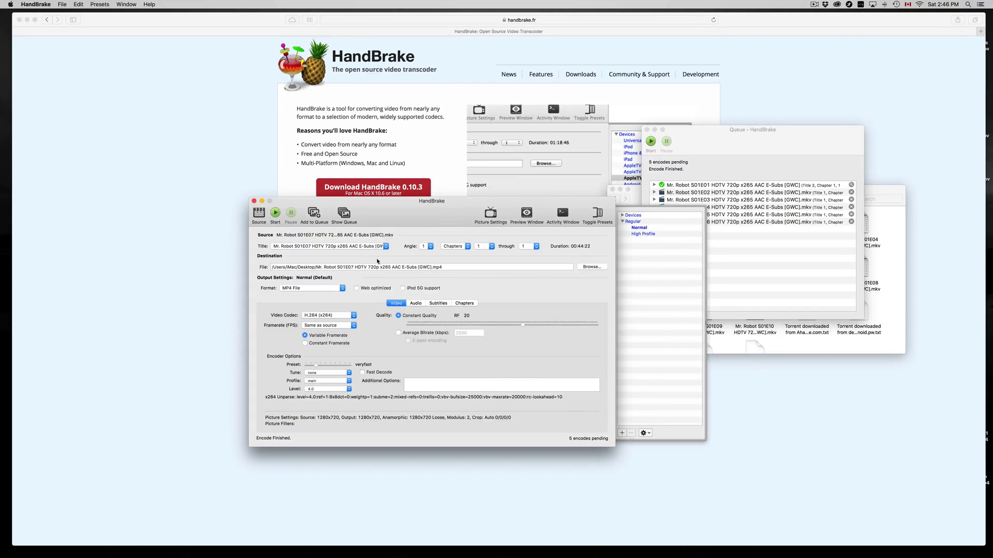
click(316, 220)
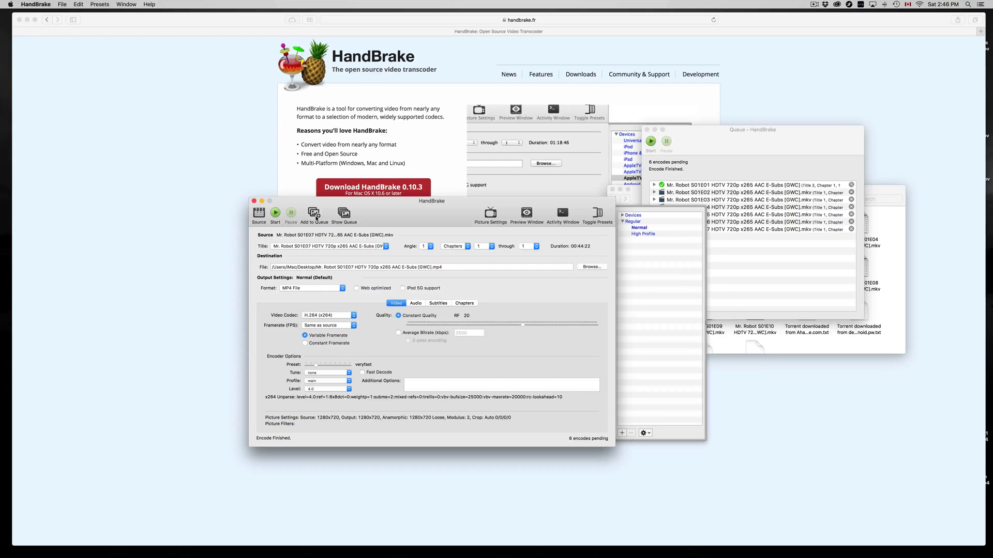
click(258, 214)
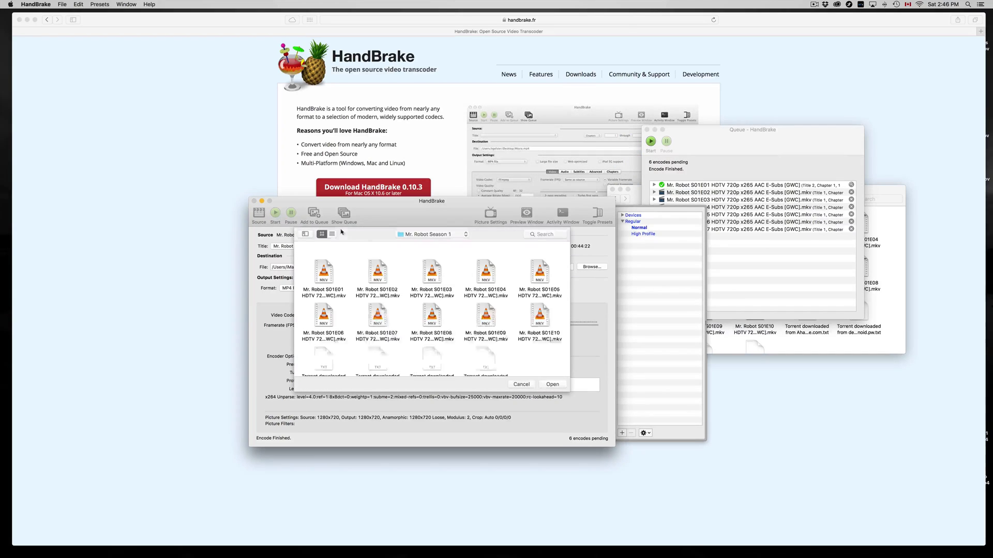
Queue episode S01E08, cancelling the duplicate-entry warning to keep the existing item.
click(655, 196)
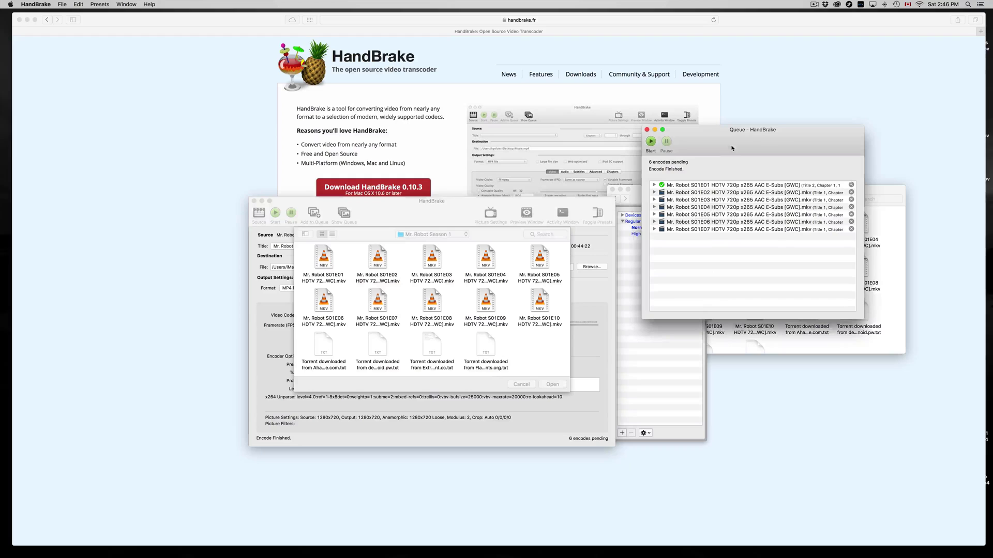
click(488, 235)
click(431, 305)
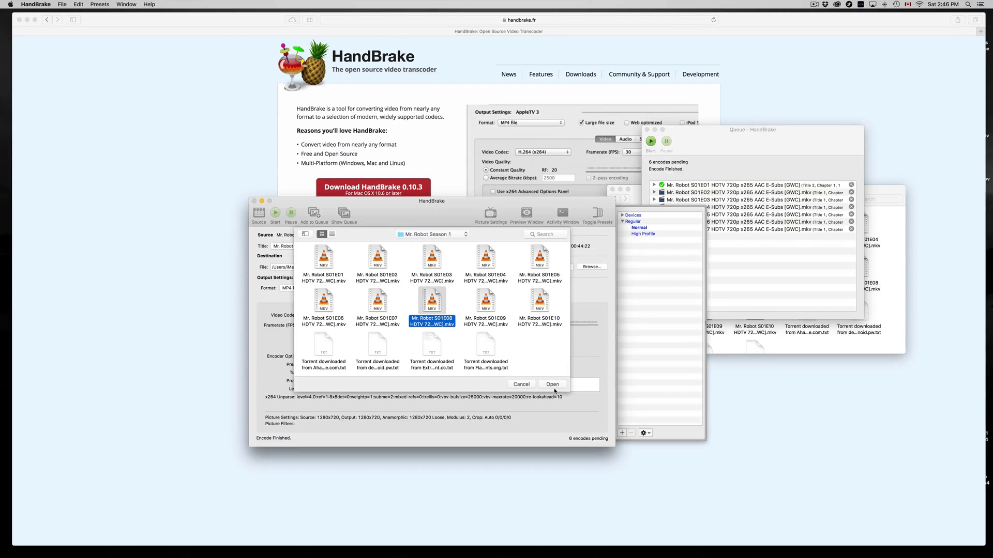
click(553, 385)
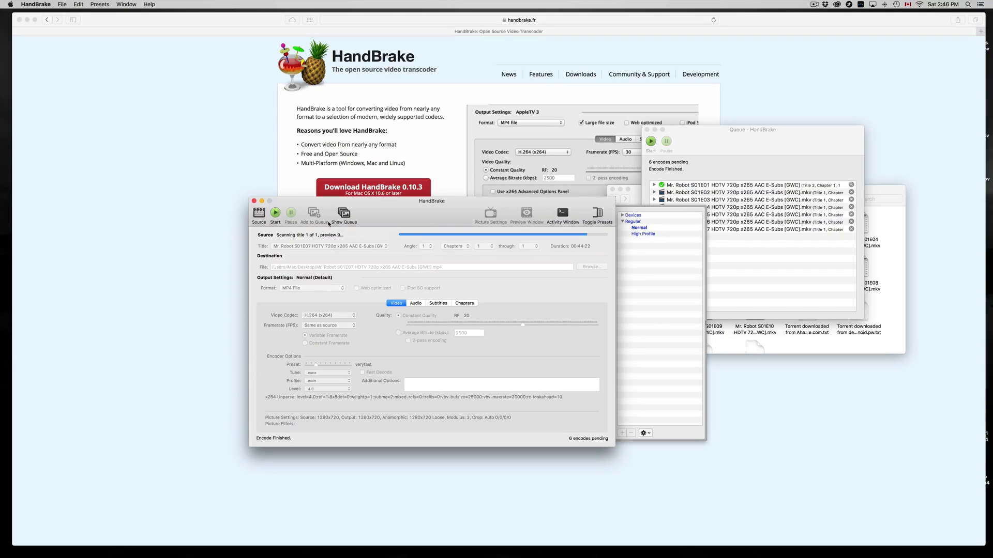
click(321, 218)
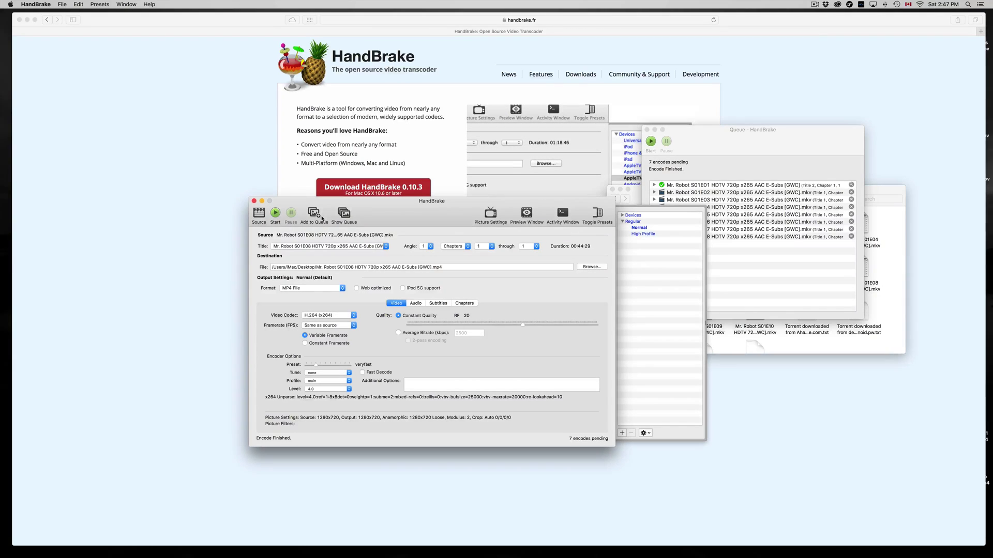
click(317, 216)
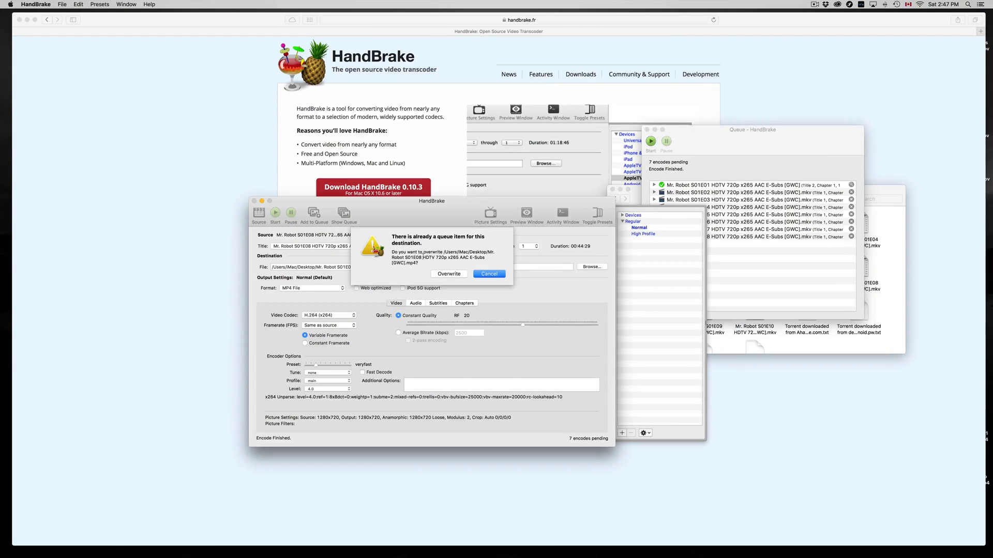
click(481, 274)
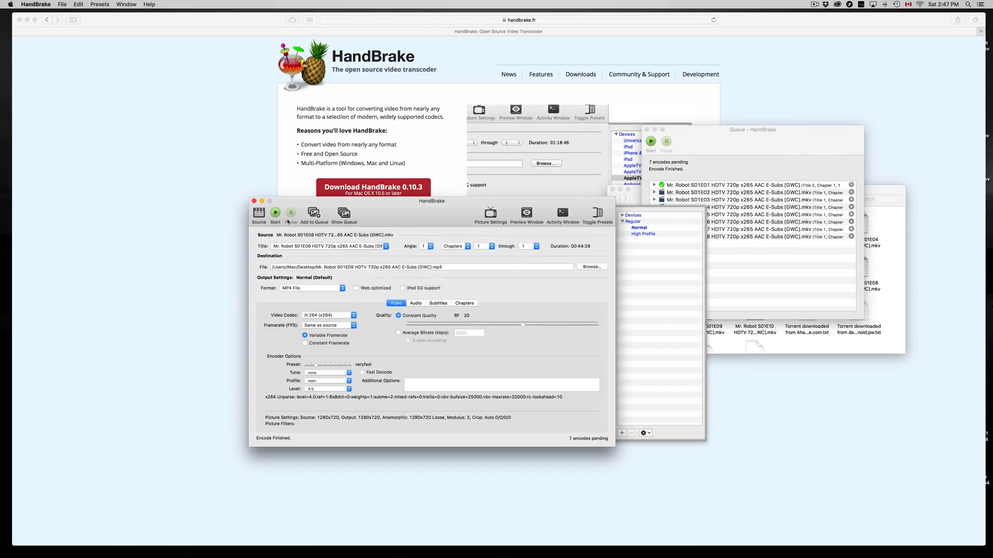
Load and queue episodes S01E09 and S01E10.
click(259, 214)
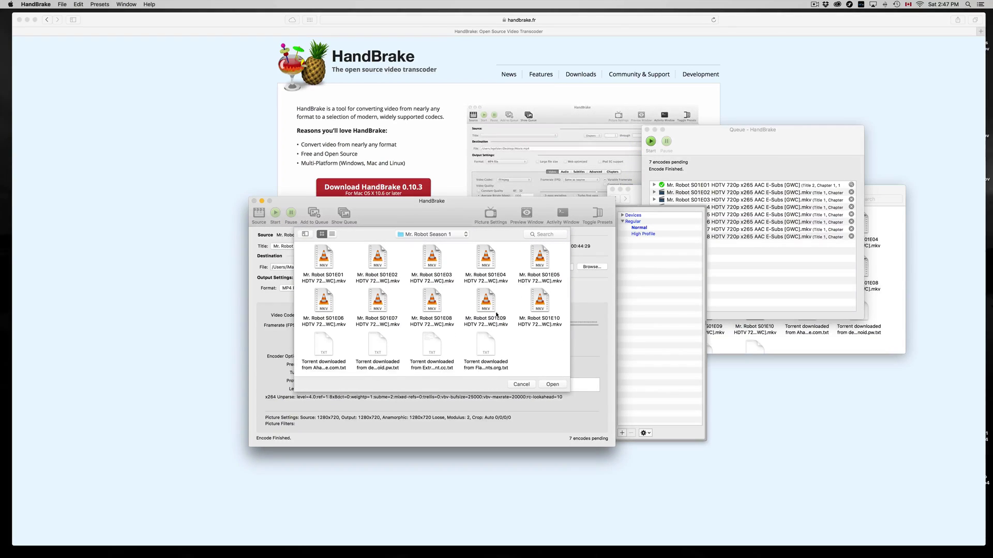
click(504, 321)
click(552, 385)
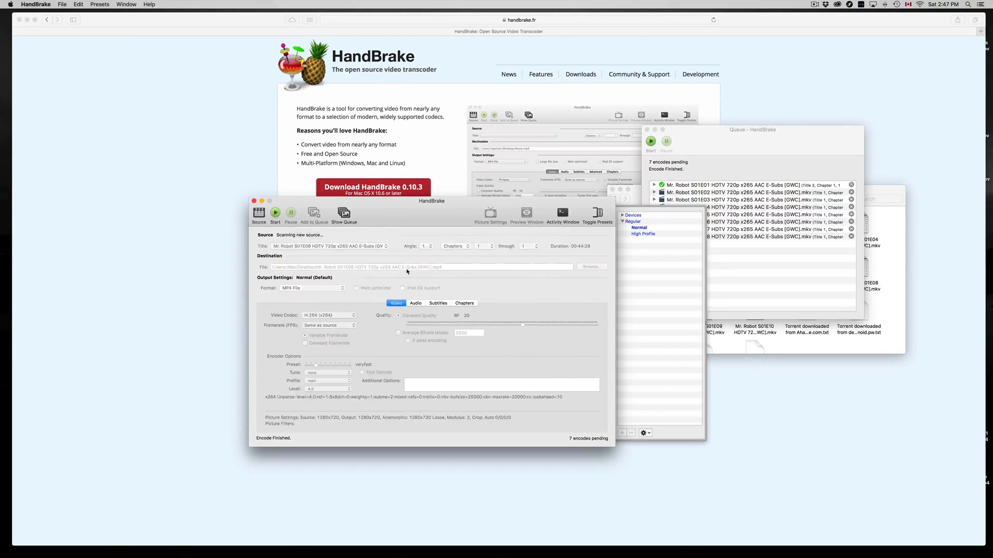
click(317, 221)
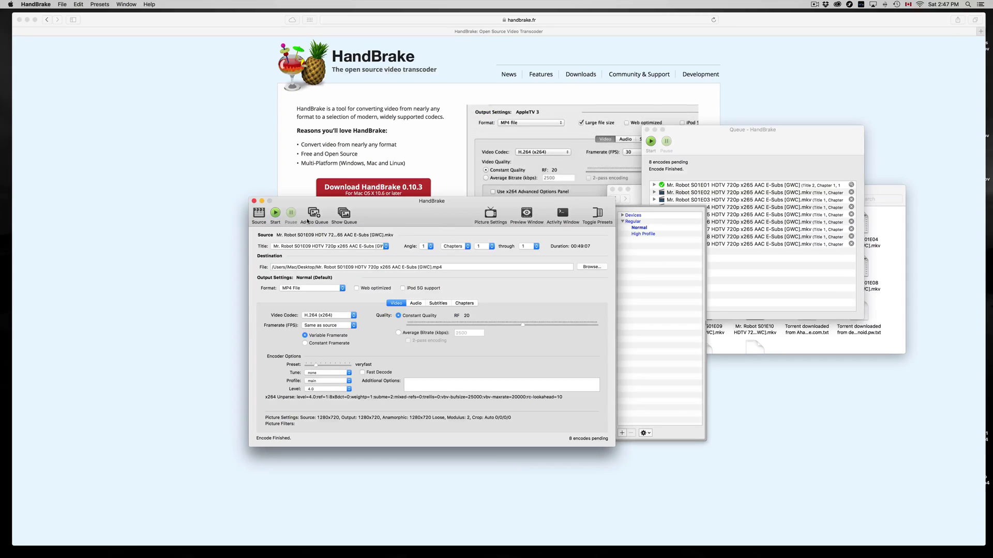
click(266, 220)
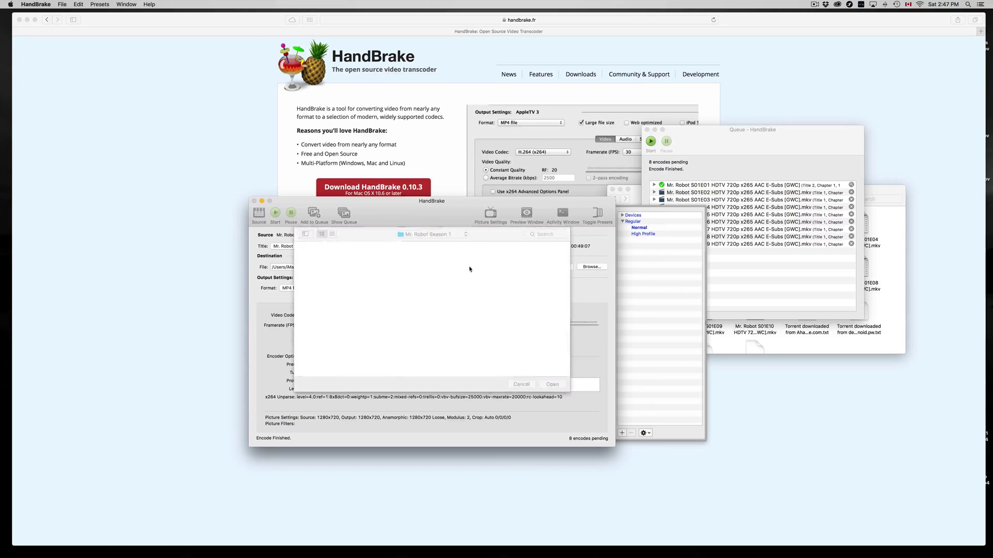
click(549, 324)
click(553, 385)
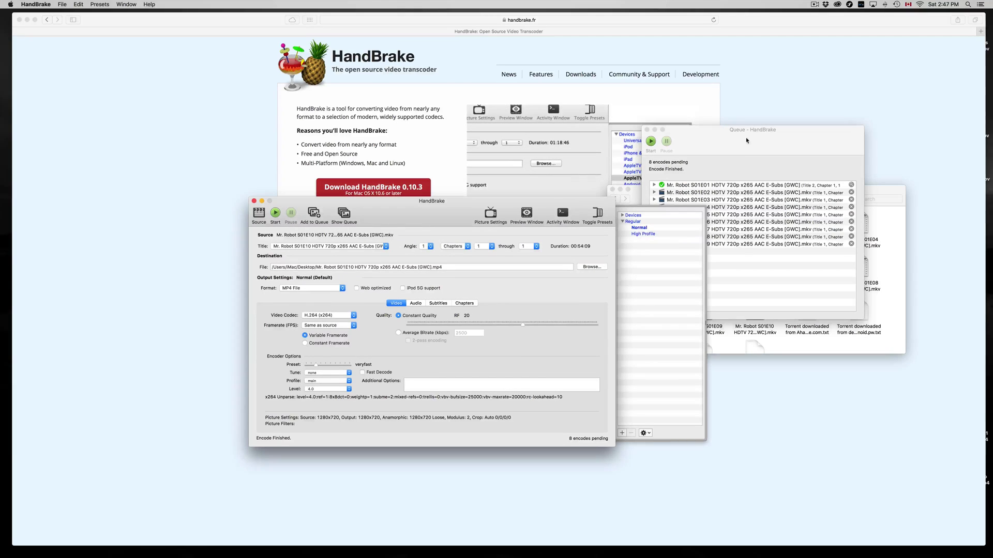
click(323, 223)
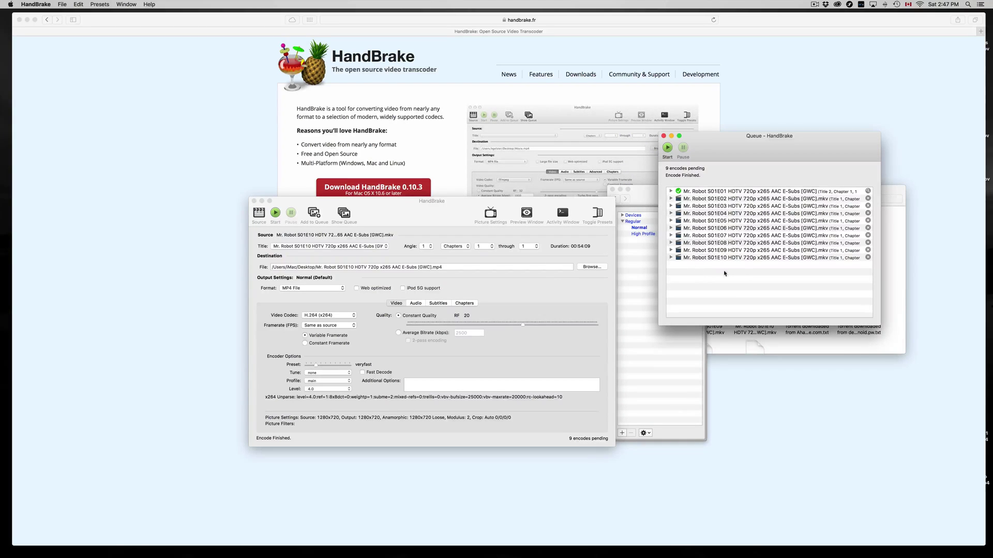
Start encoding the queue and bring the queue list forward to watch progress.
click(277, 216)
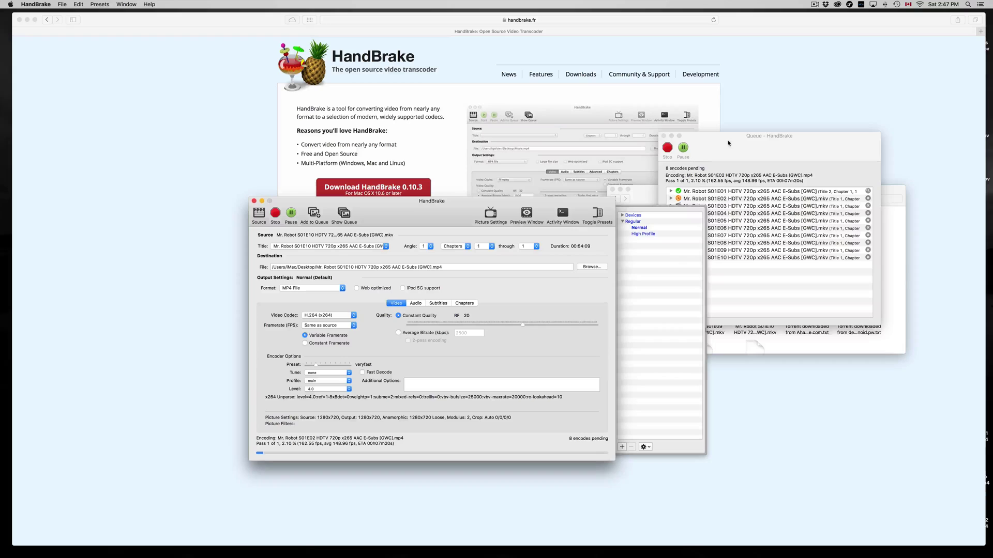
drag(734, 136, 660, 156)
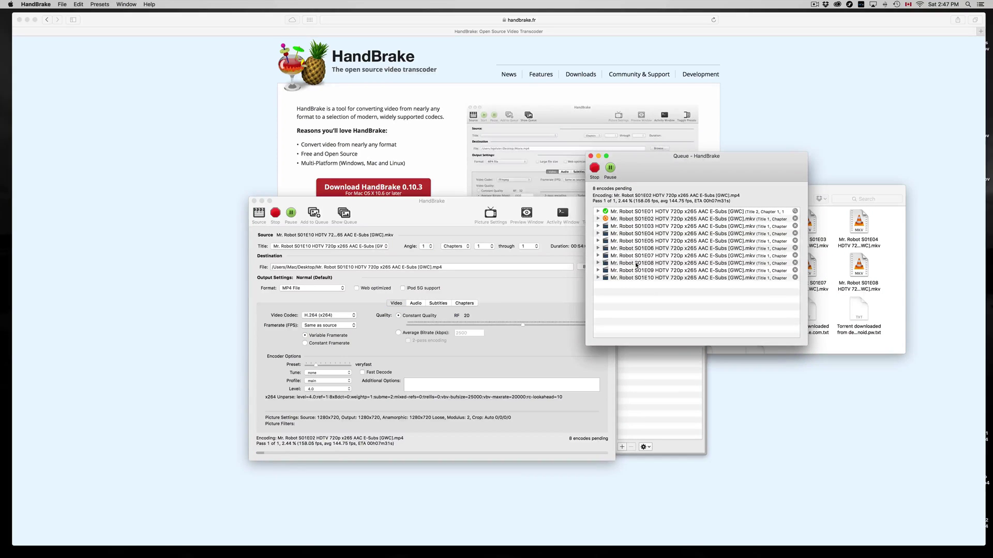
click(366, 259)
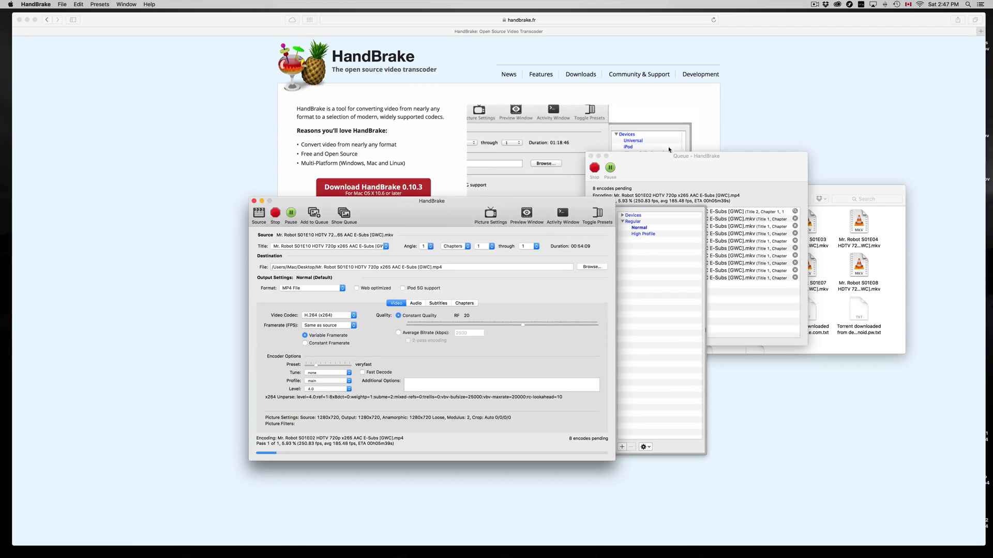
drag(669, 166, 649, 151)
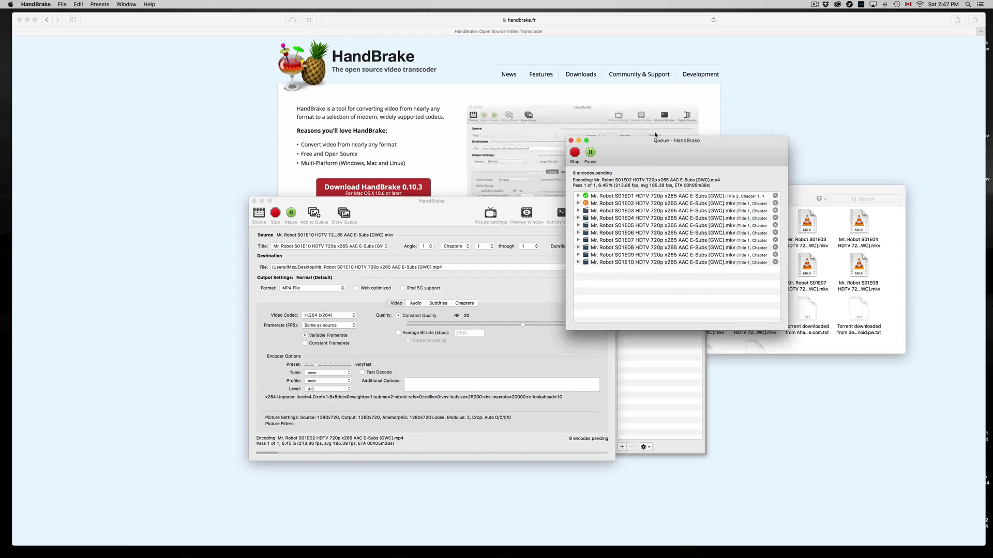